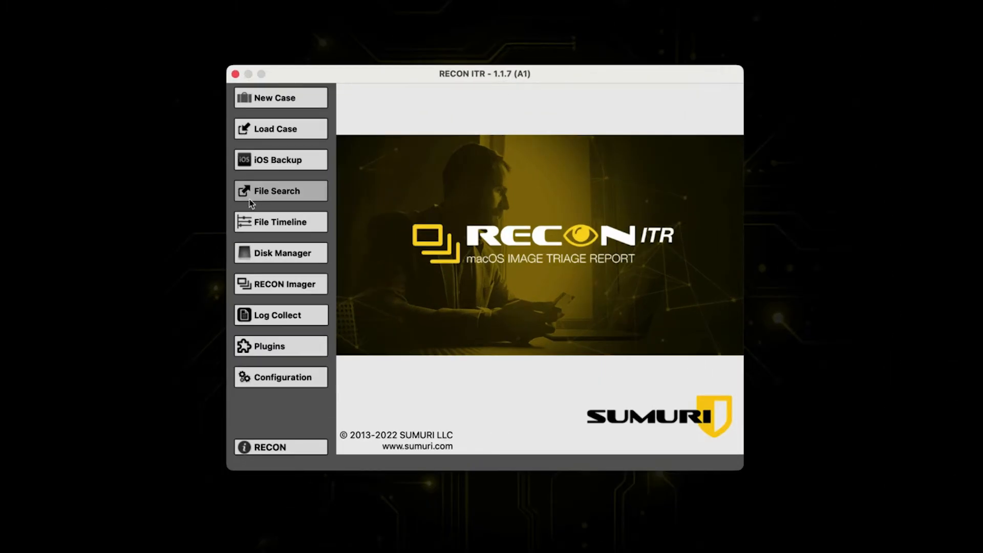
Start a File Timeline and add the home account's Documents folder as a target directory.
{"action": "left_click", "coordinate": [286, 230]}
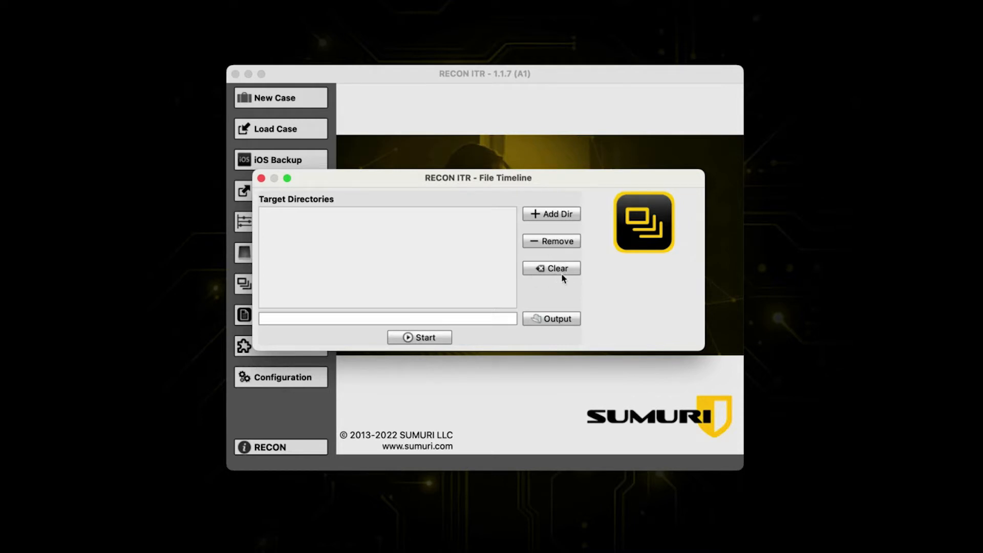
{"action": "left_click", "coordinate": [550, 215]}
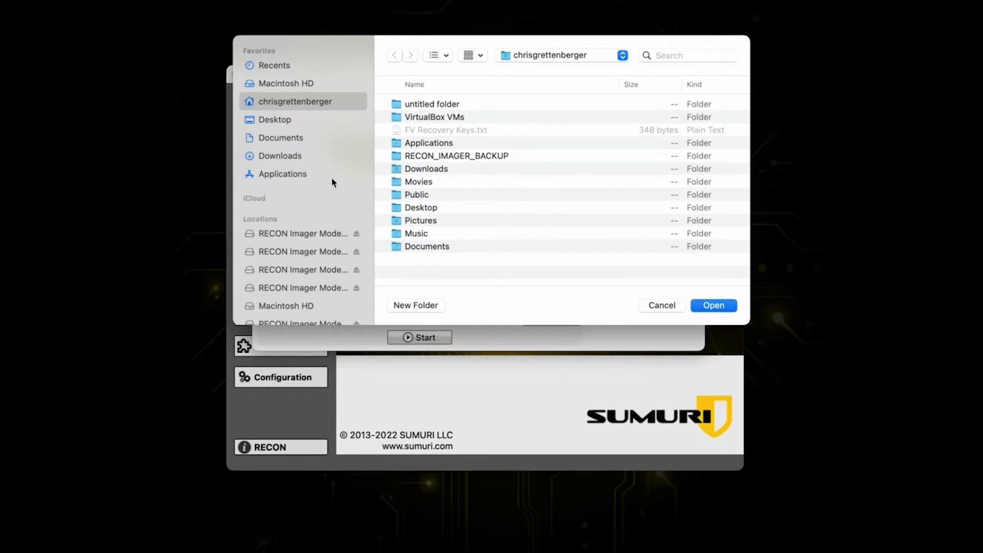
{"action": "left_click", "coordinate": [292, 138]}
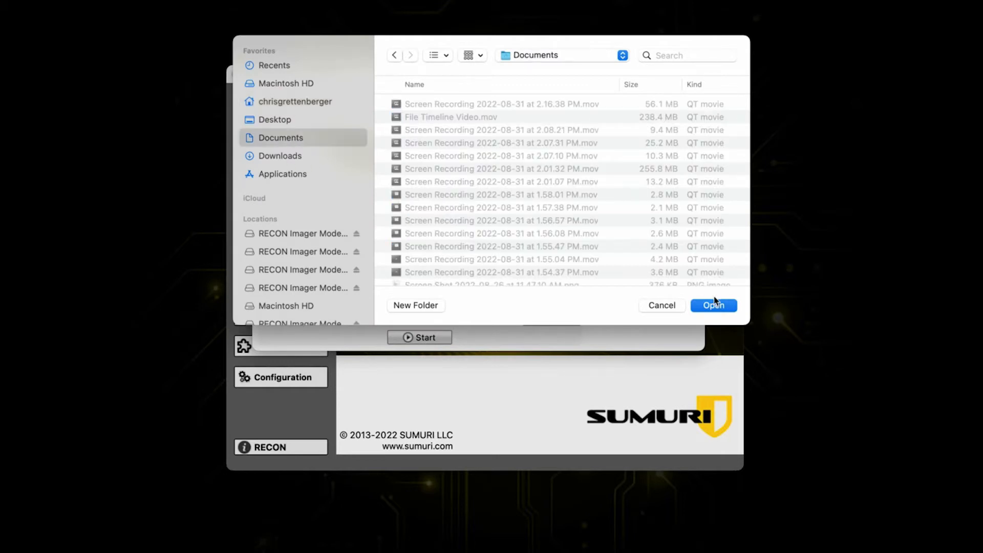
{"action": "left_click", "coordinate": [715, 302]}
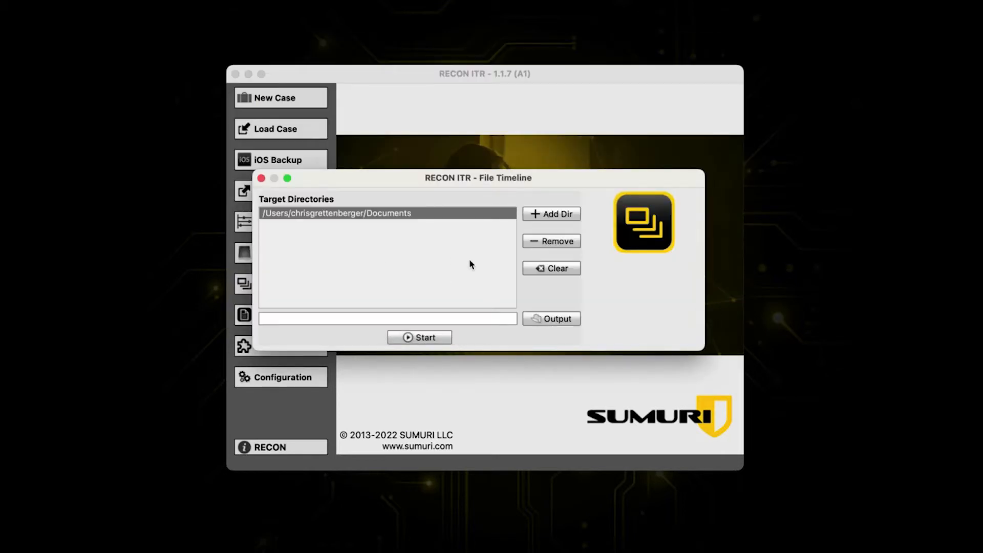
Set the output location to the RECON Imager Data volume and run the file timeline.
{"action": "left_click", "coordinate": [554, 319]}
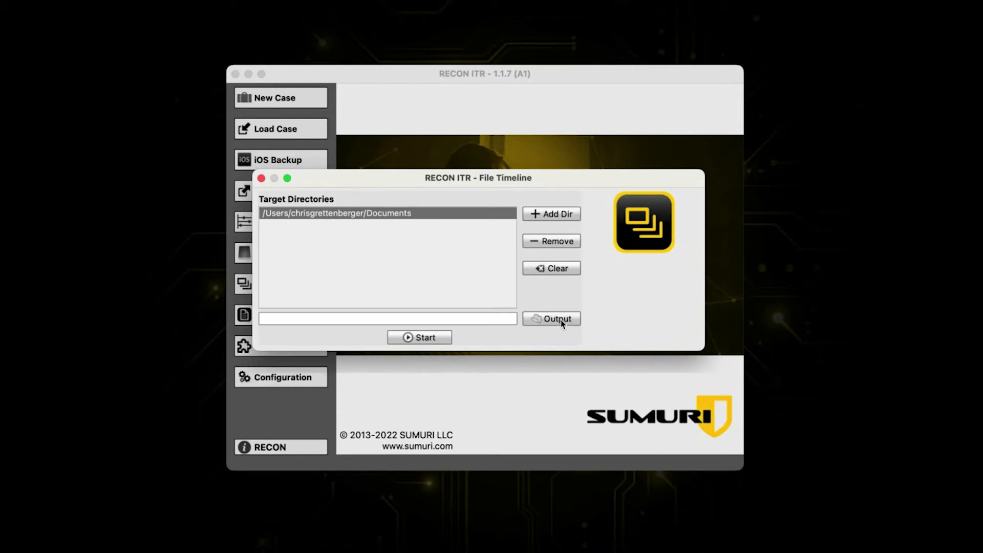
{"action": "scroll", "coordinate": [323, 244], "scroll_direction": "down", "scroll_amount": 3}
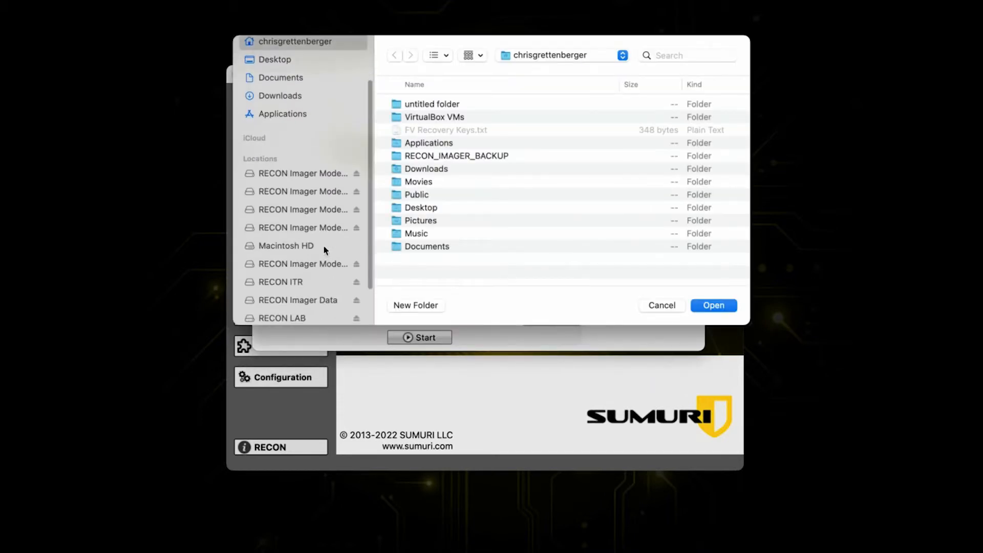
{"action": "left_click", "coordinate": [306, 298]}
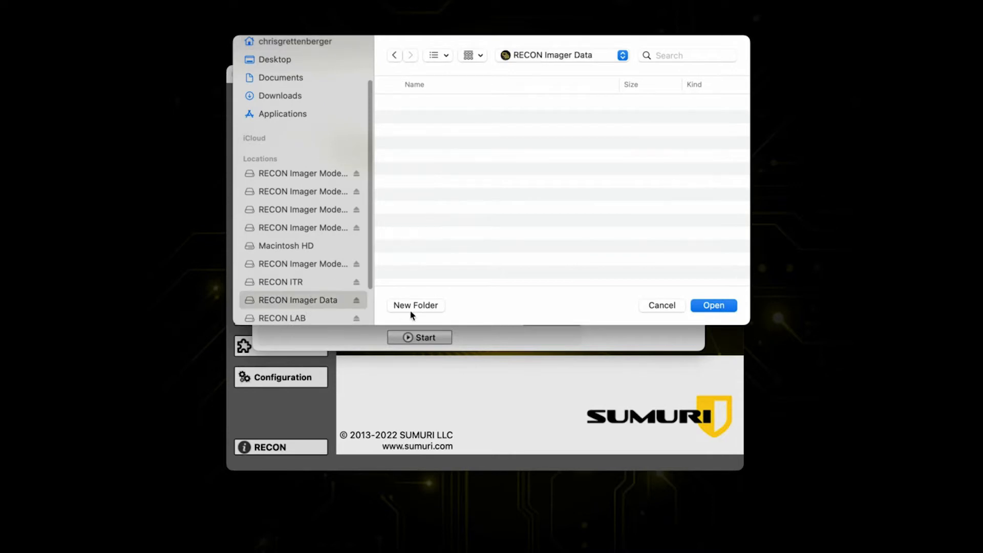
{"action": "left_click", "coordinate": [714, 306]}
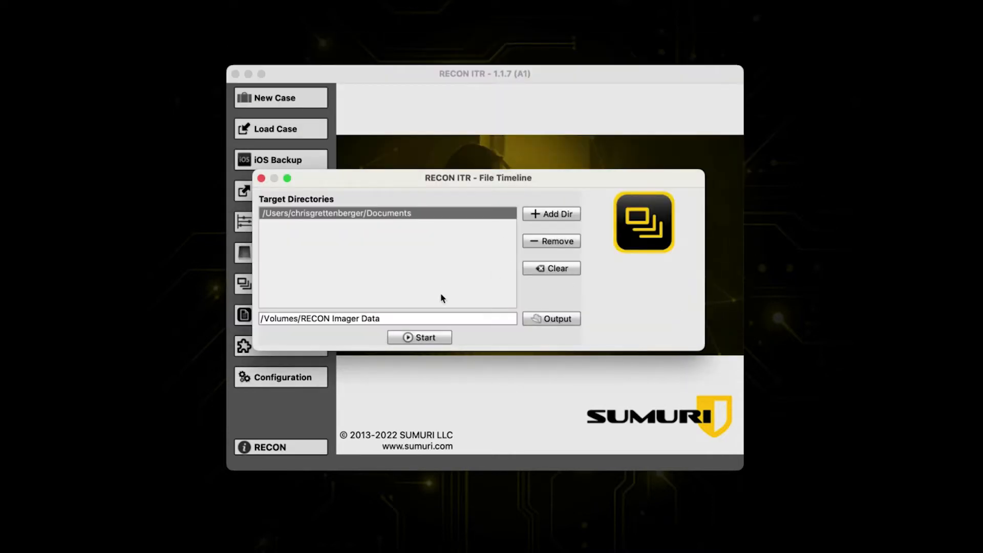
{"action": "left_click", "coordinate": [419, 339]}
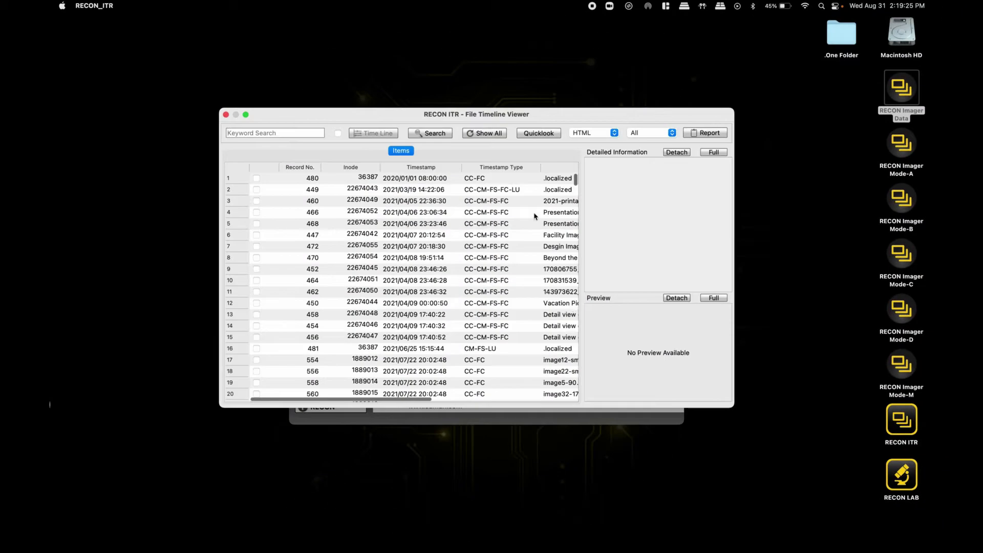
Maximize the File Timeline Viewer and examine the detailed information and timestamp types of "Detail view of SpaceExped Rover 1.png".
{"action": "double_click", "coordinate": [479, 117]}
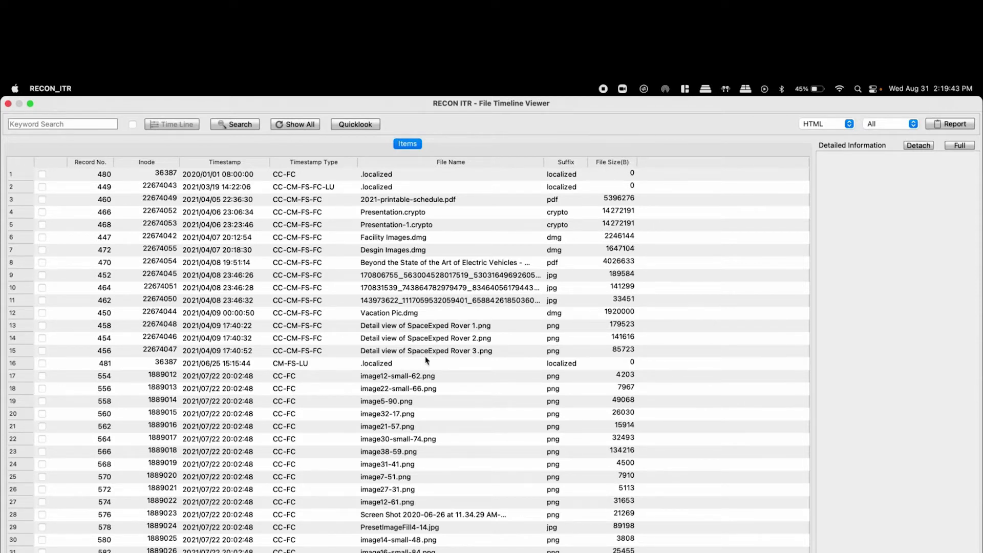
{"action": "left_click", "coordinate": [434, 327]}
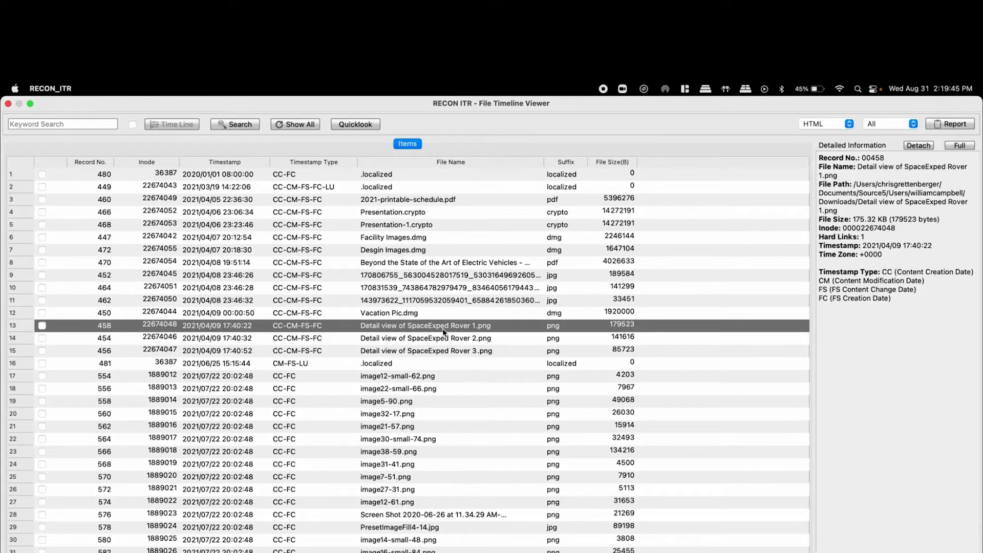
{"action": "left_click", "coordinate": [822, 157]}
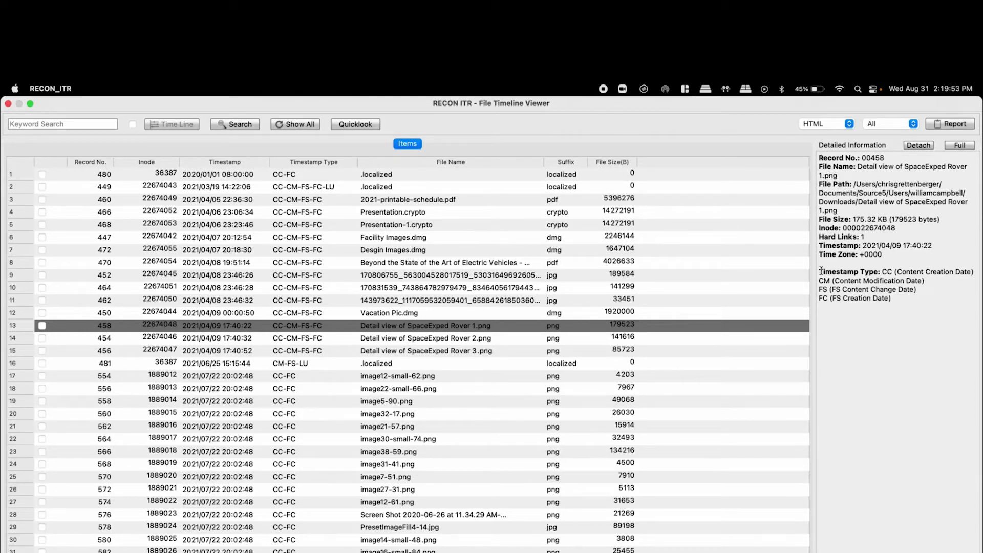
{"action": "left_click_drag", "start_coordinate": [818, 270], "coordinate": [937, 305]}
{"action": "left_click", "coordinate": [937, 306]}
Search the file timeline records for the keyword "jpg".
{"action": "left_click", "coordinate": [52, 124]}
{"action": "type", "text": "jpg"}
{"action": "key", "text": "Return"}
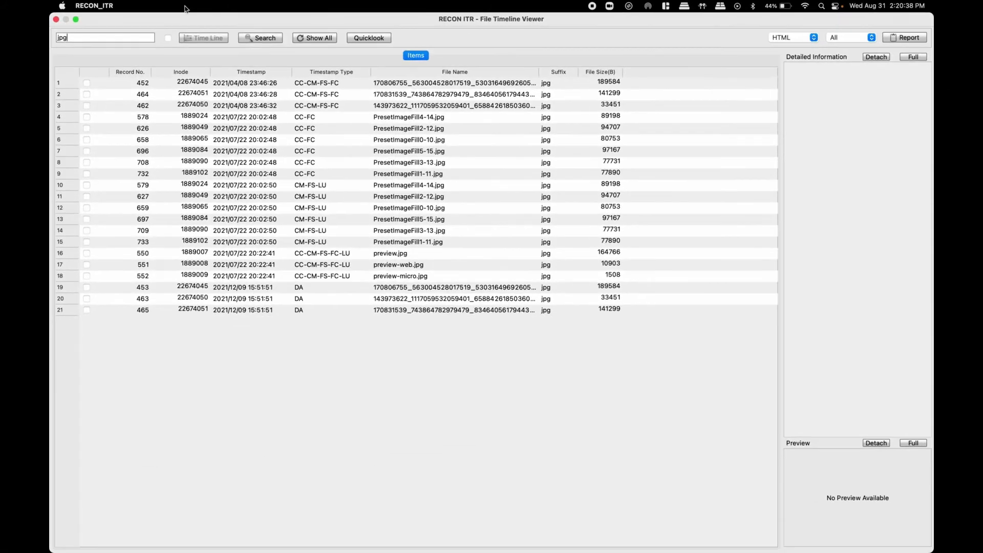
Enable the timeline date filter and look at its start and end time settings without applying a range.
{"action": "left_click", "coordinate": [168, 38]}
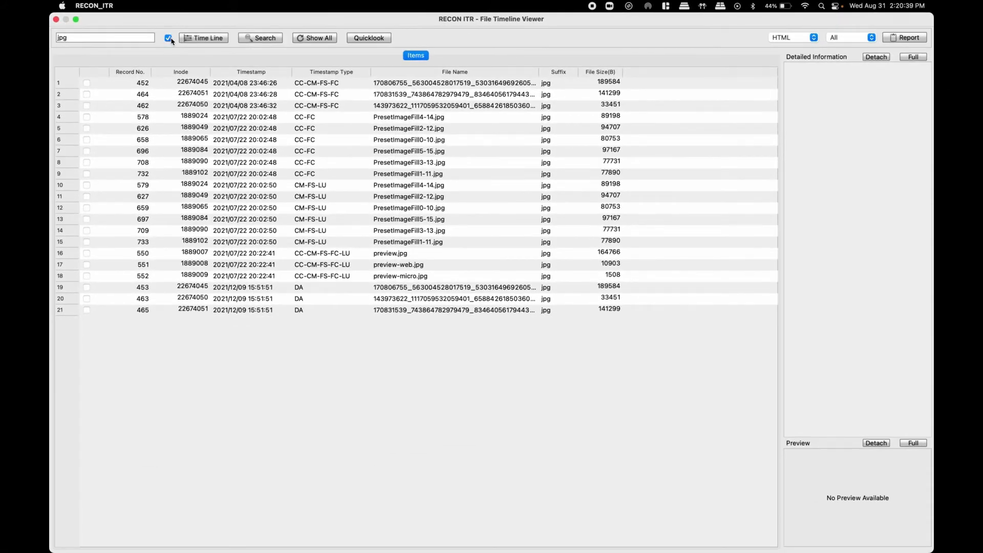
{"action": "left_click", "coordinate": [197, 39]}
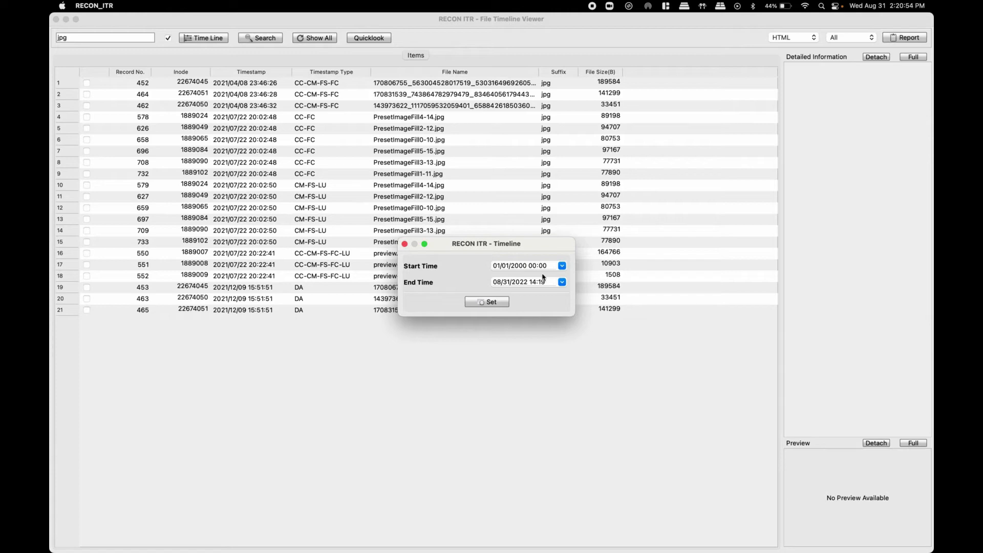
{"action": "left_click", "coordinate": [405, 245]}
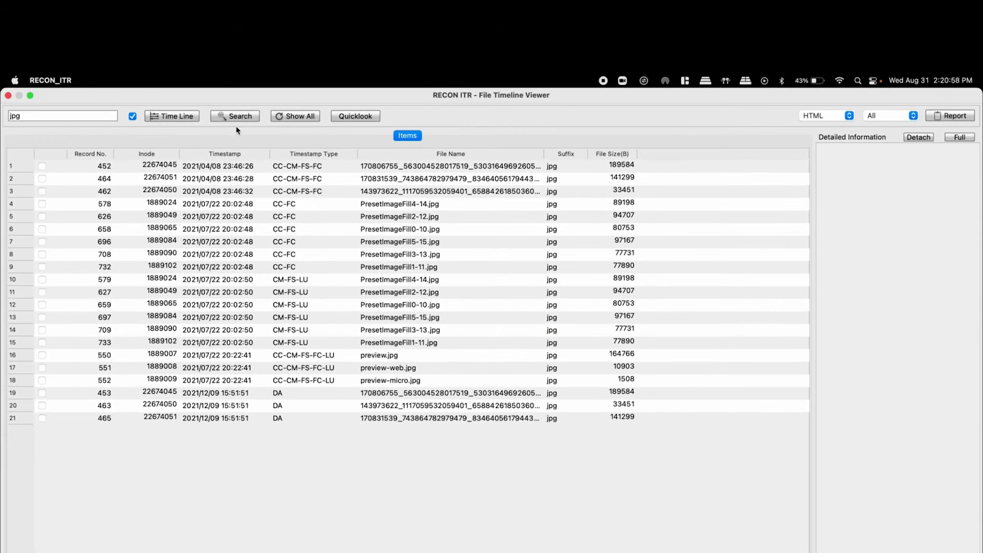
Show all timeline records again and view "Detail view of SpaceExped Rover 1.png" in Quicklook, closing the preview when done.
{"action": "left_click", "coordinate": [288, 118]}
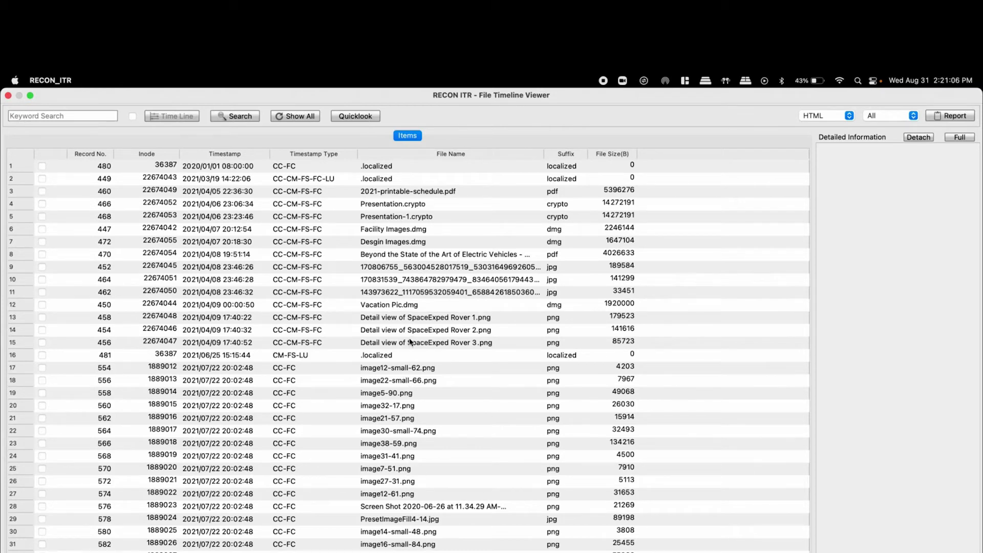
{"action": "left_click", "coordinate": [426, 320]}
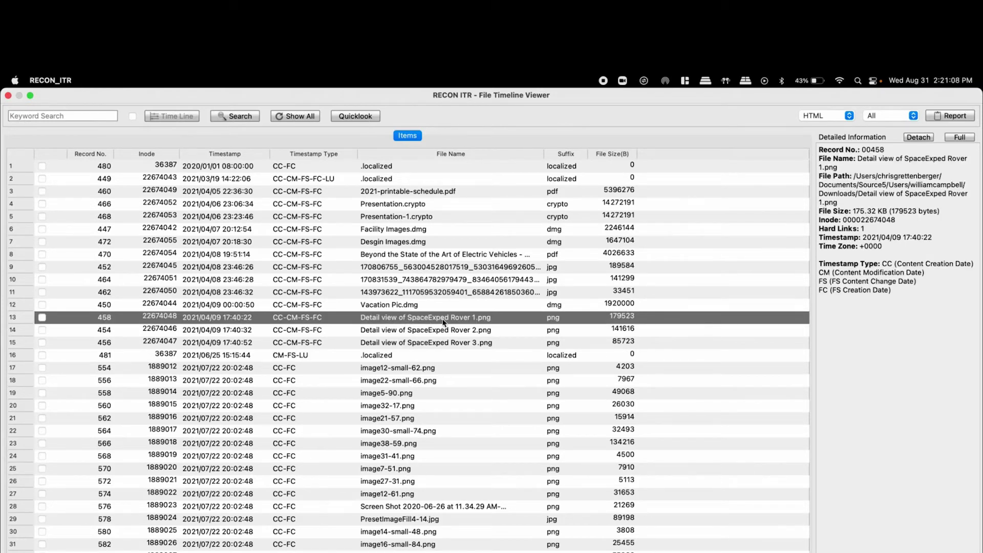
{"action": "left_click", "coordinate": [357, 117]}
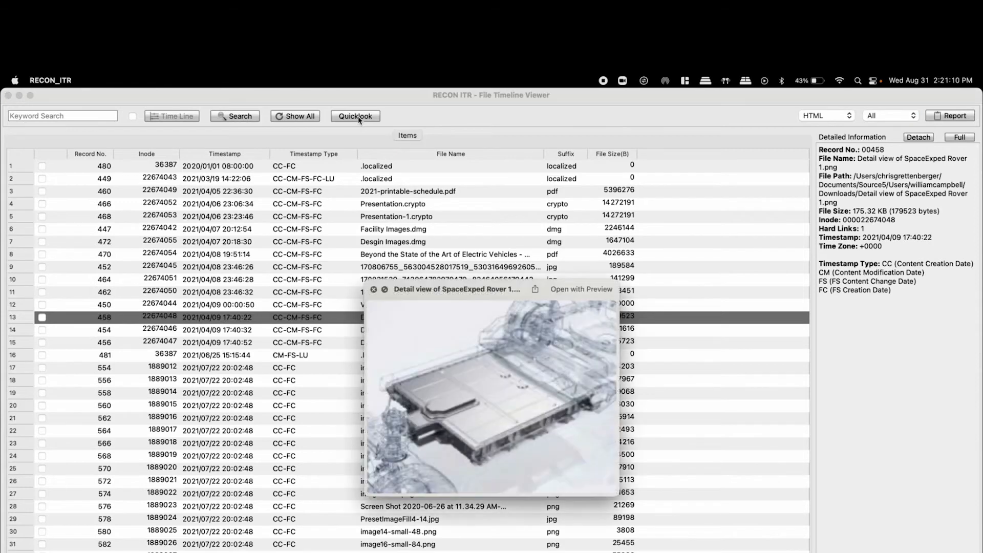
{"action": "left_click_drag", "start_coordinate": [434, 291], "coordinate": [400, 296]}
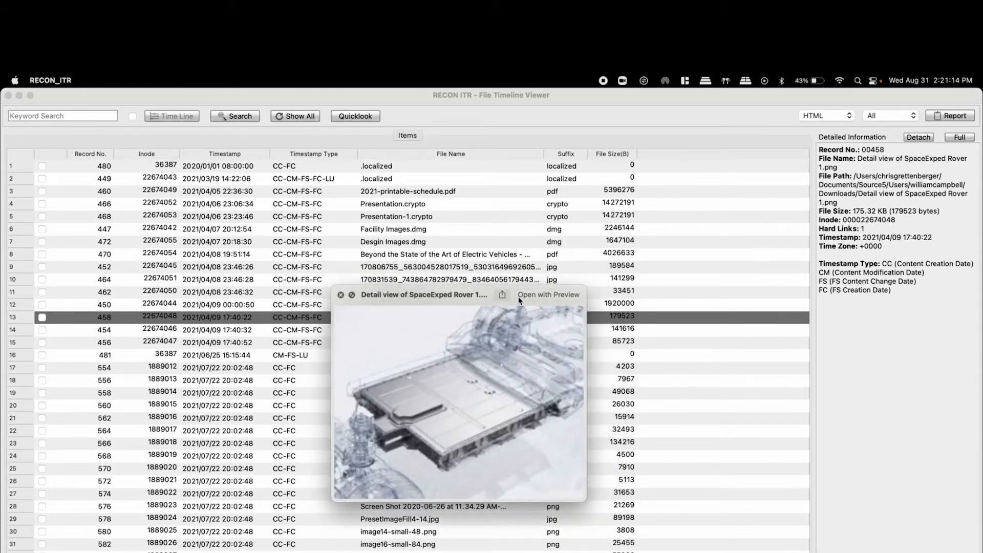
{"action": "left_click", "coordinate": [340, 295]}
Bookmark the three SpaceExped Rover images, the .localized file of record 481, and image12-small-62.png.
{"action": "left_click", "coordinate": [42, 318]}
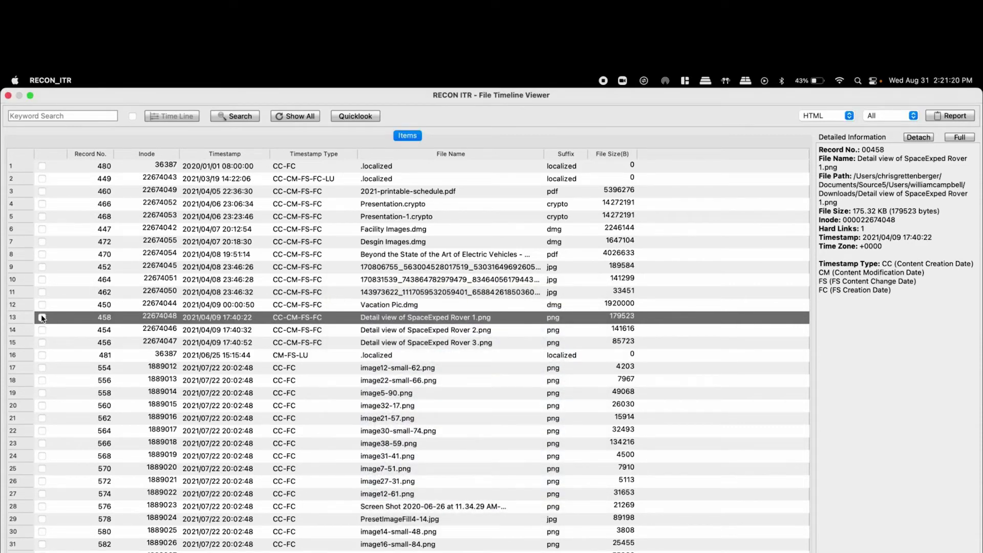
{"action": "left_click", "coordinate": [42, 329]}
{"action": "left_click", "coordinate": [41, 343]}
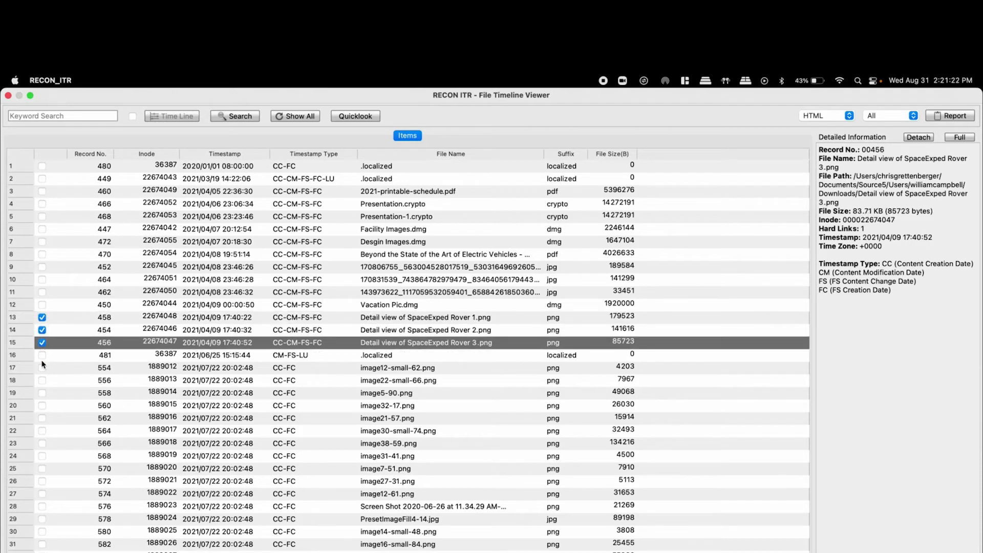
{"action": "left_click", "coordinate": [42, 361]}
{"action": "left_click", "coordinate": [42, 355]}
{"action": "left_click", "coordinate": [42, 368]}
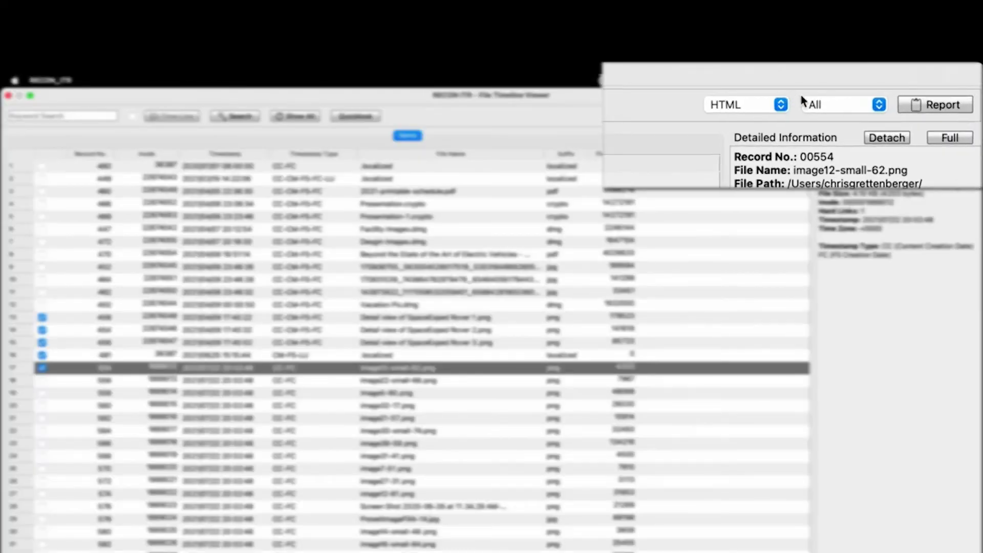
Review the available report formats and the choices for which items a report includes.
{"action": "left_click", "coordinate": [740, 106]}
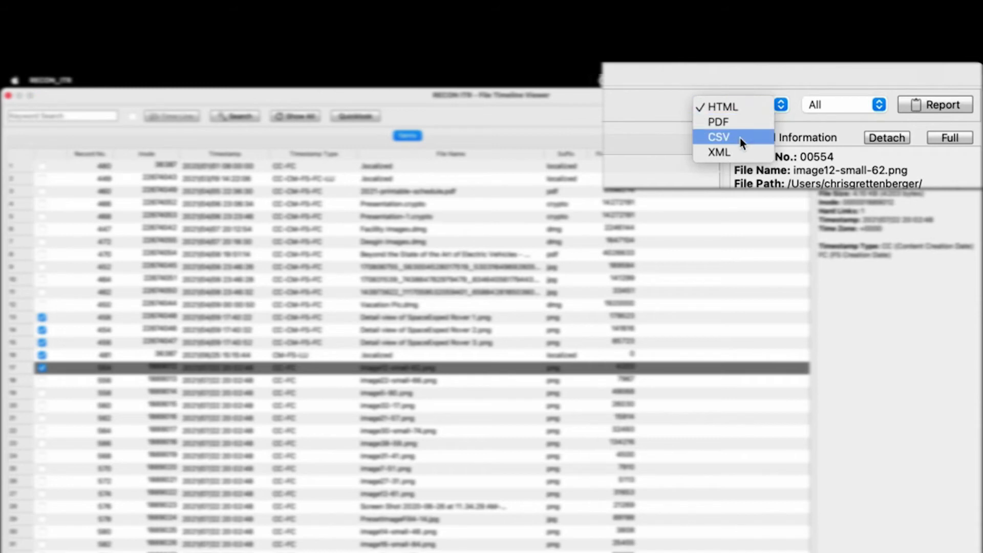
{"action": "left_click", "coordinate": [744, 101]}
{"action": "left_click", "coordinate": [839, 106]}
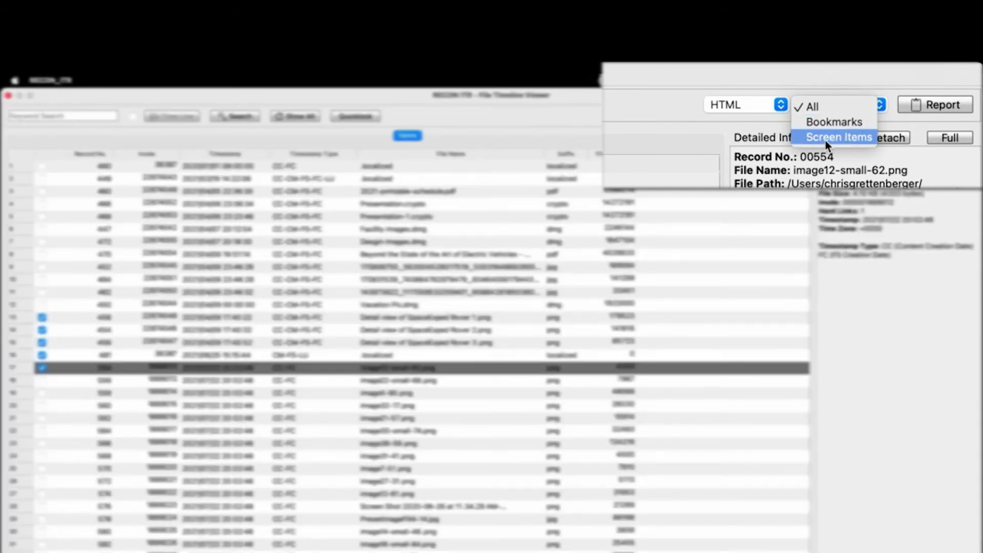
{"action": "left_click", "coordinate": [827, 104]}
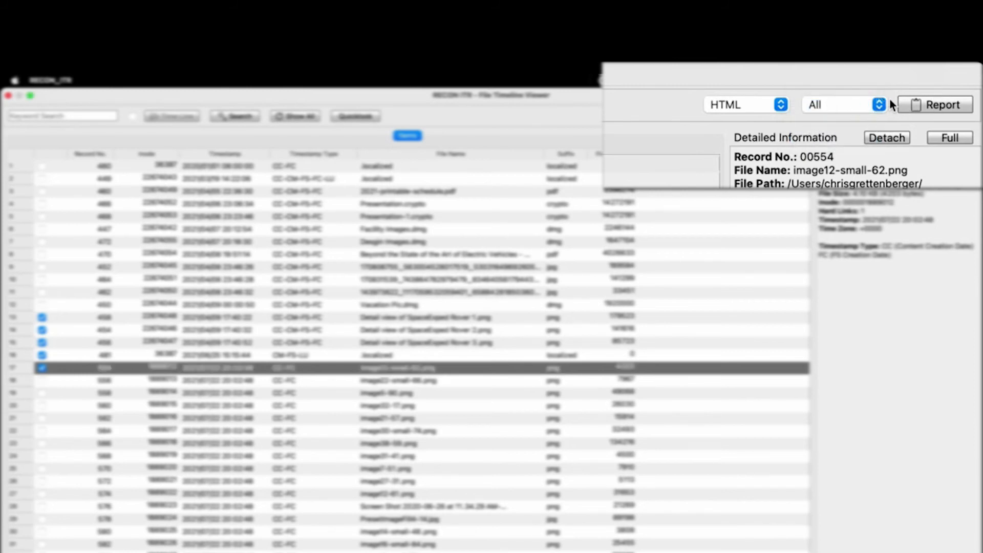
Generate a PDF report limited to the Bookmarks and open it.
{"action": "left_click", "coordinate": [851, 105]}
{"action": "left_click", "coordinate": [834, 122]}
{"action": "left_click", "coordinate": [771, 108]}
{"action": "left_click", "coordinate": [722, 120]}
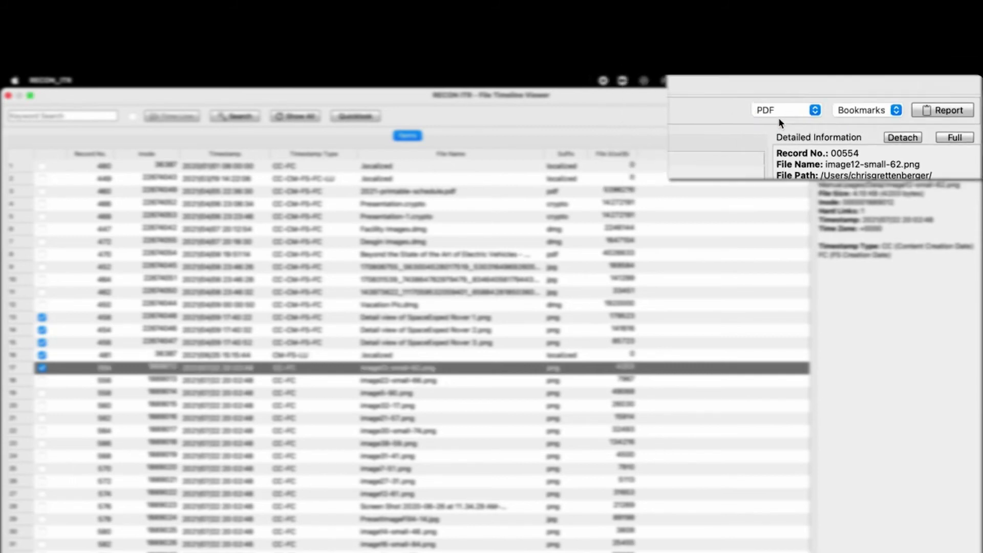
{"action": "left_click", "coordinate": [951, 119]}
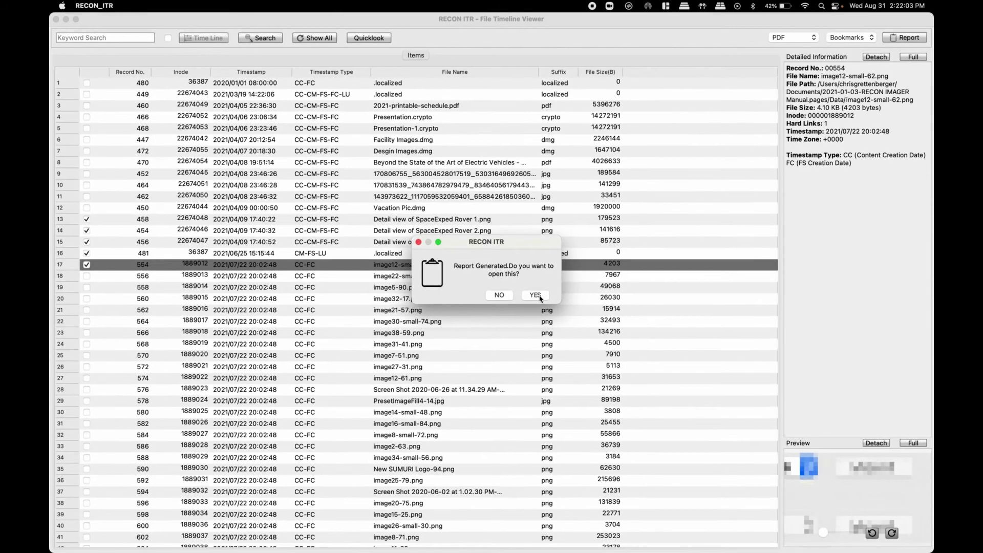
{"action": "left_click", "coordinate": [542, 404]}
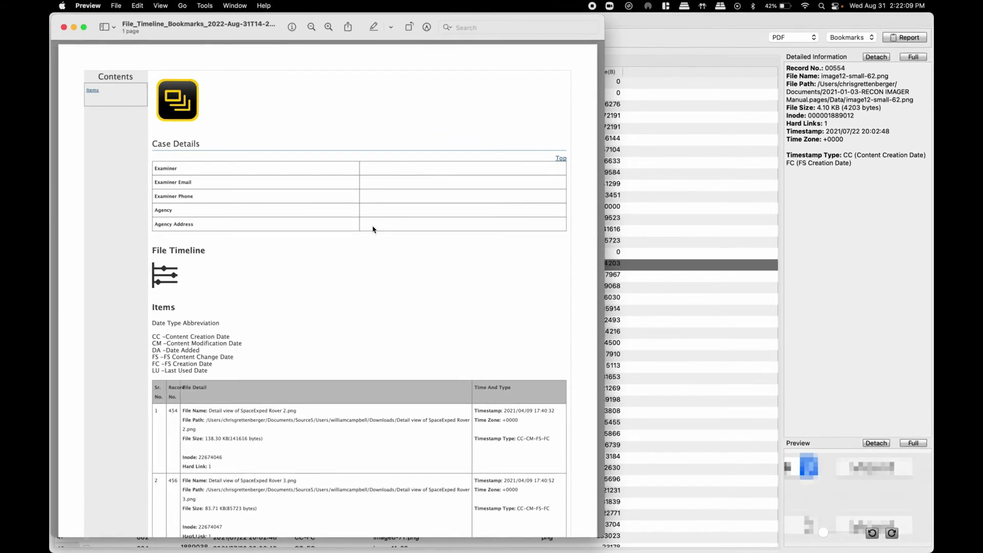
Read through the bookmarks report's case details, date type abbreviations and file entries, closing the document when done.
{"action": "scroll", "coordinate": [374, 225], "scroll_direction": "down", "scroll_amount": 6}
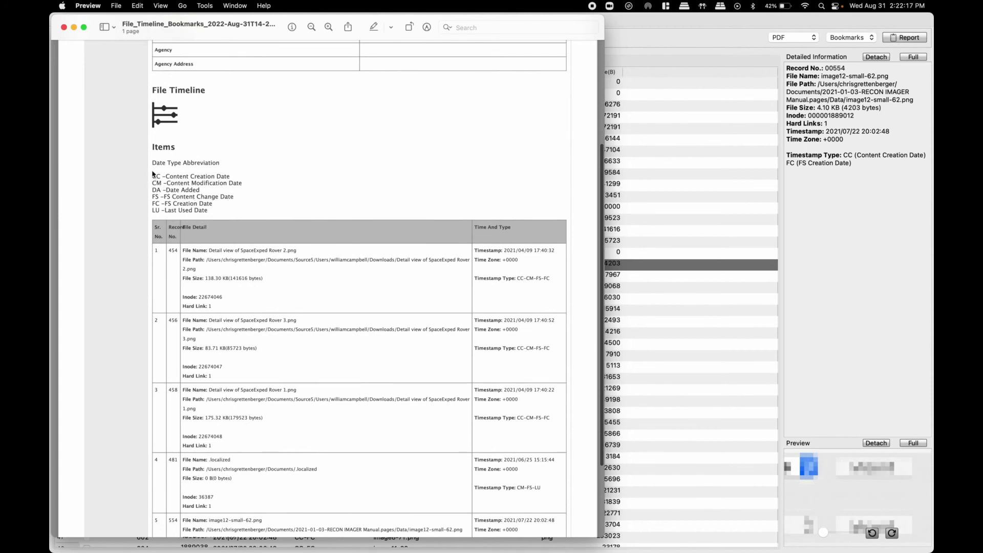
{"action": "scroll", "coordinate": [153, 174], "scroll_direction": "down", "scroll_amount": 5}
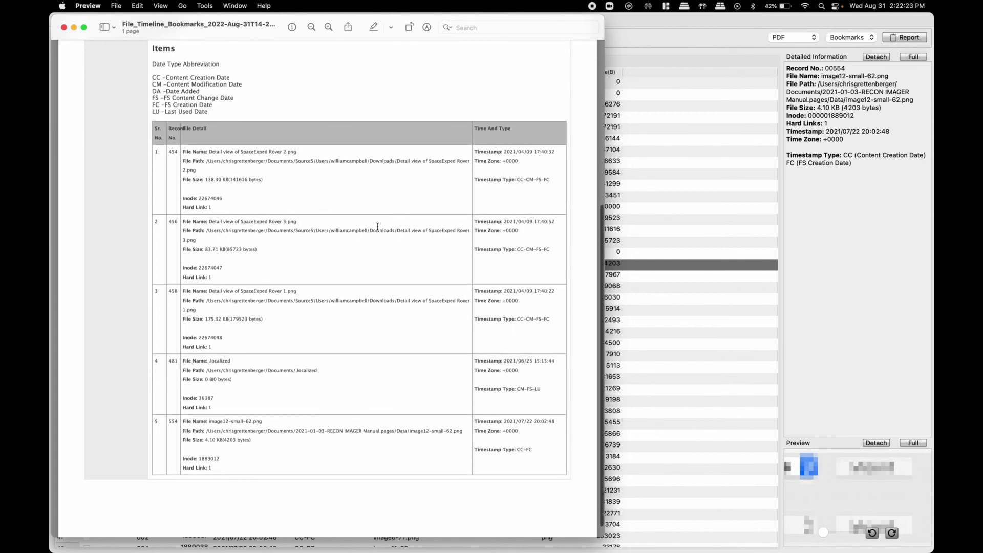
{"action": "scroll", "coordinate": [377, 227], "scroll_direction": "up", "scroll_amount": 10}
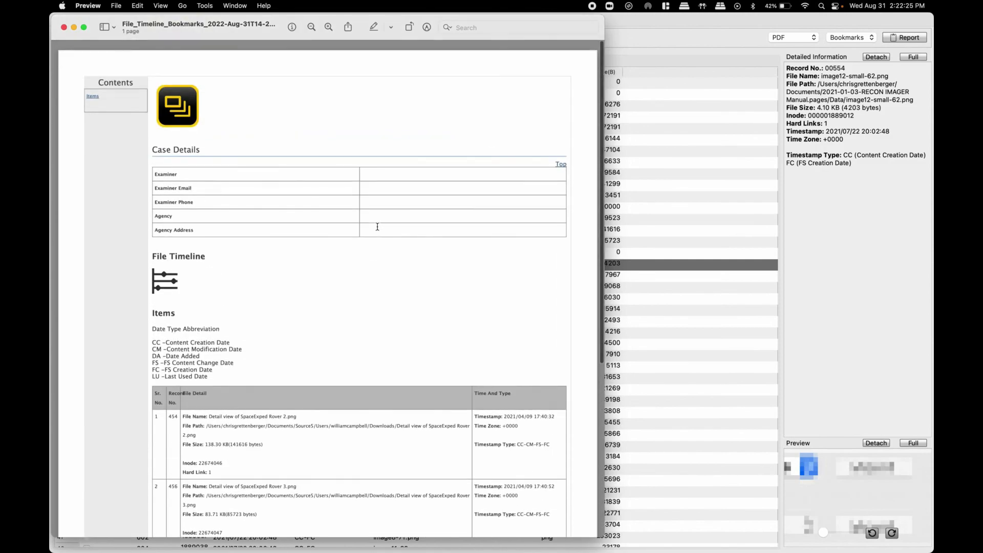
{"action": "left_click", "coordinate": [64, 27]}
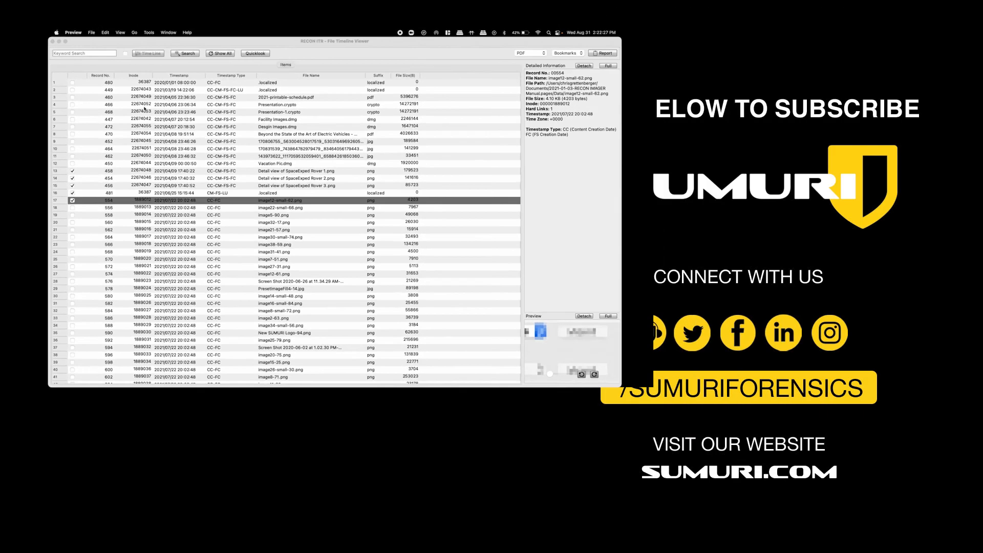